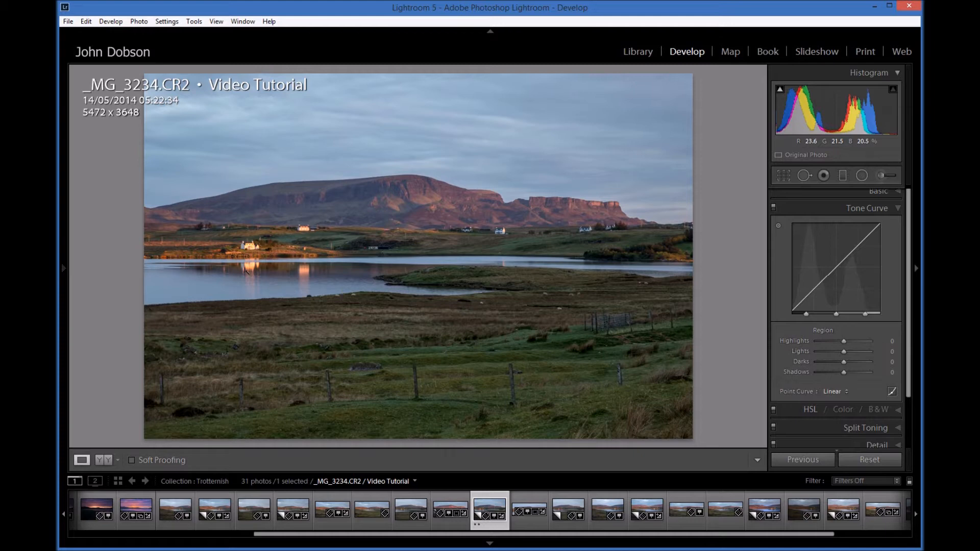
Create a new snapshot of the photo's current state.
mouse_move(63, 267)
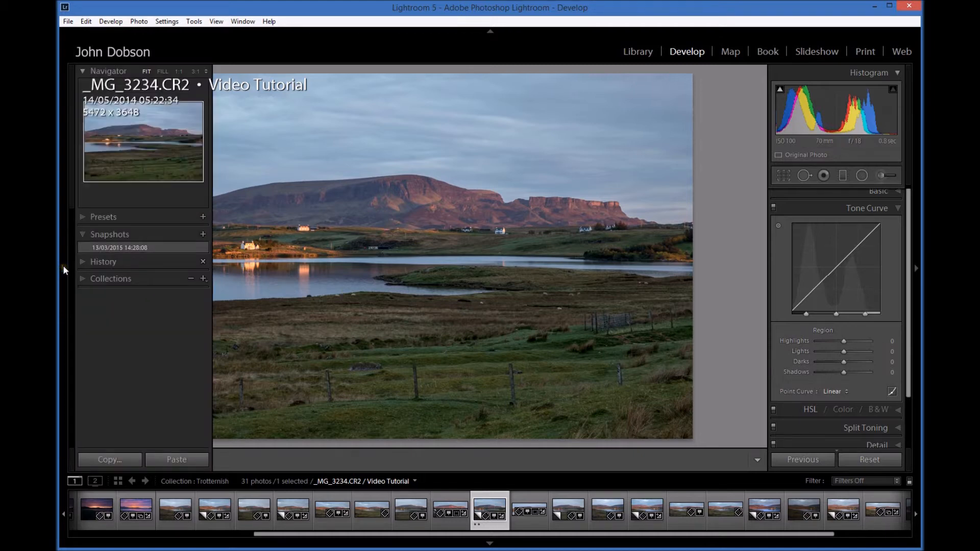
left_click(203, 234)
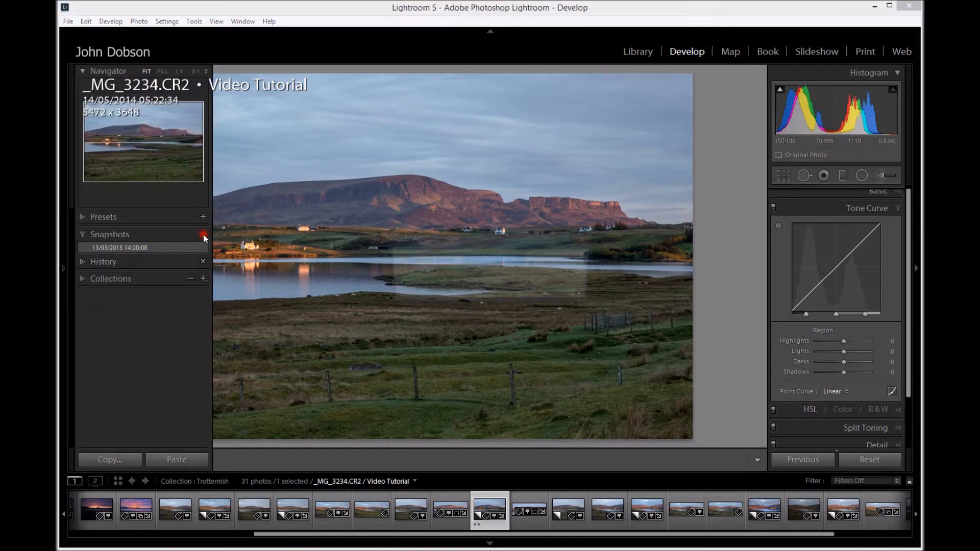
left_click(509, 284)
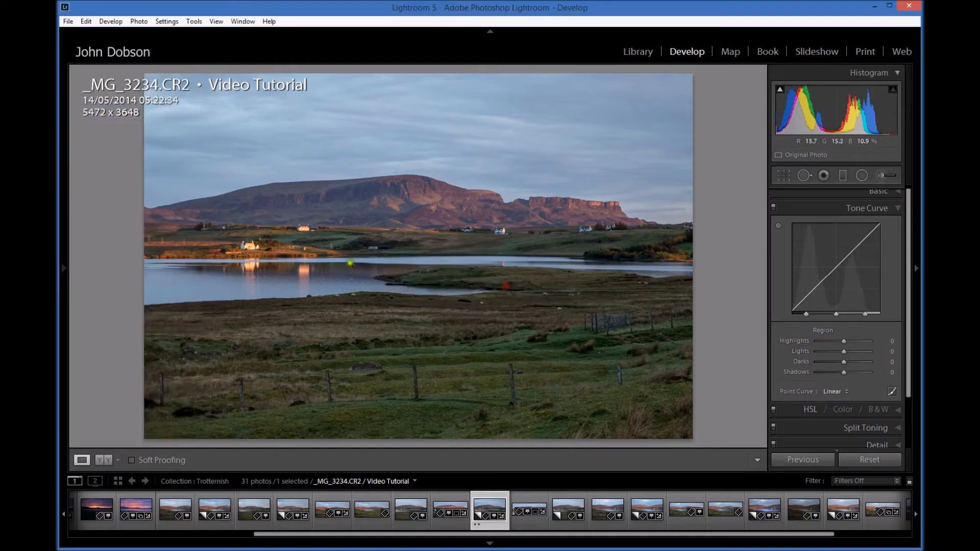
Open the HSL panel and view its Hue, Saturation, Luminance and All sections.
left_click(810, 409)
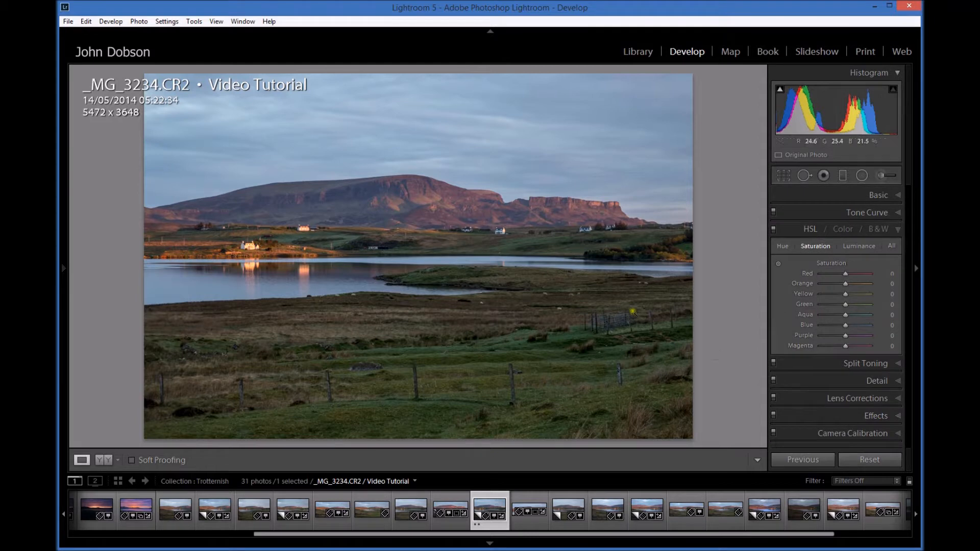
left_click(781, 248)
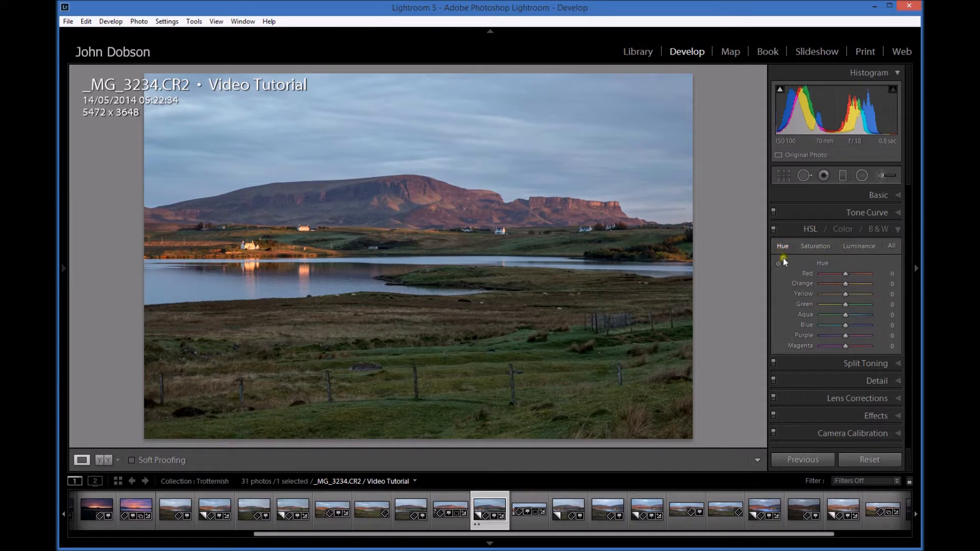
left_click(816, 247)
left_click(871, 247)
left_click(892, 244)
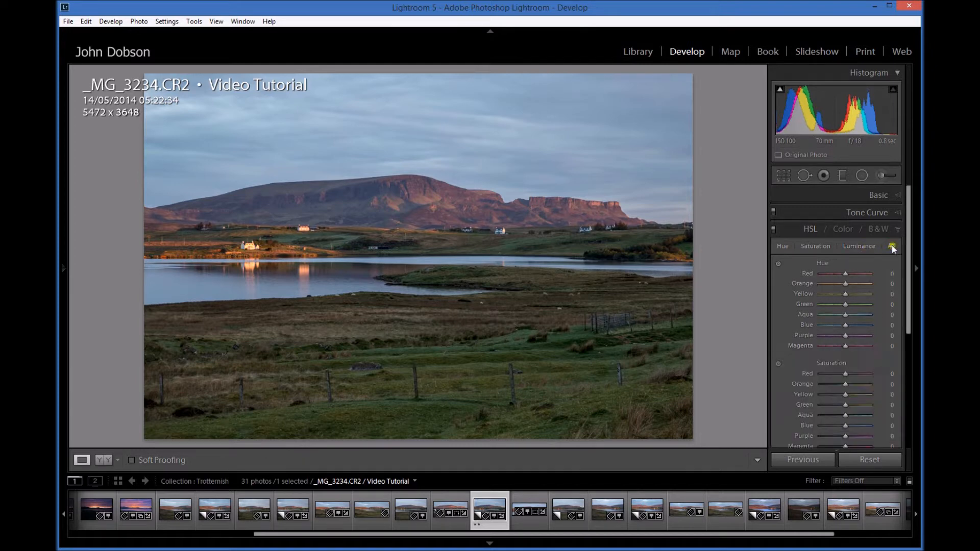
mouse_move(909, 273)
left_mouse_down()
mouse_move(917, 324)
mouse_move(917, 290)
left_mouse_up()
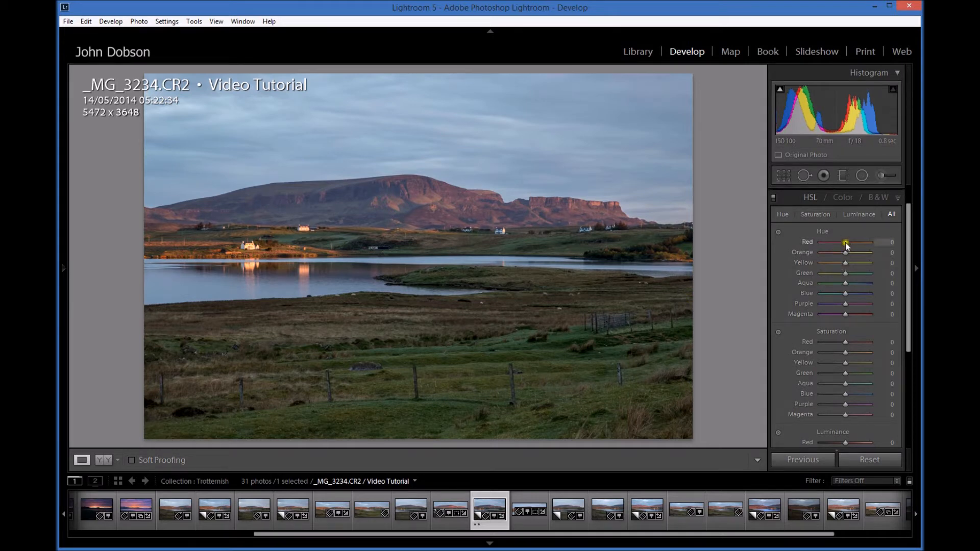
Try shifting the Red and Blue hue sliders and the Blue saturation slider, resetting each to zero.
mouse_move(842, 241)
left_mouse_down()
mouse_move(866, 242)
mouse_move(848, 242)
left_mouse_up()
double_click(809, 240)
mouse_move(845, 294)
left_mouse_down()
mouse_move(869, 293)
mouse_move(816, 295)
mouse_move(846, 299)
left_mouse_up()
double_click(808, 293)
left_click_drag(846, 393, 805, 398)
double_click(806, 398)
Try raising Blue luminance to +60, then reset the whole Luminance group.
scroll(796, 381, "down", 3)
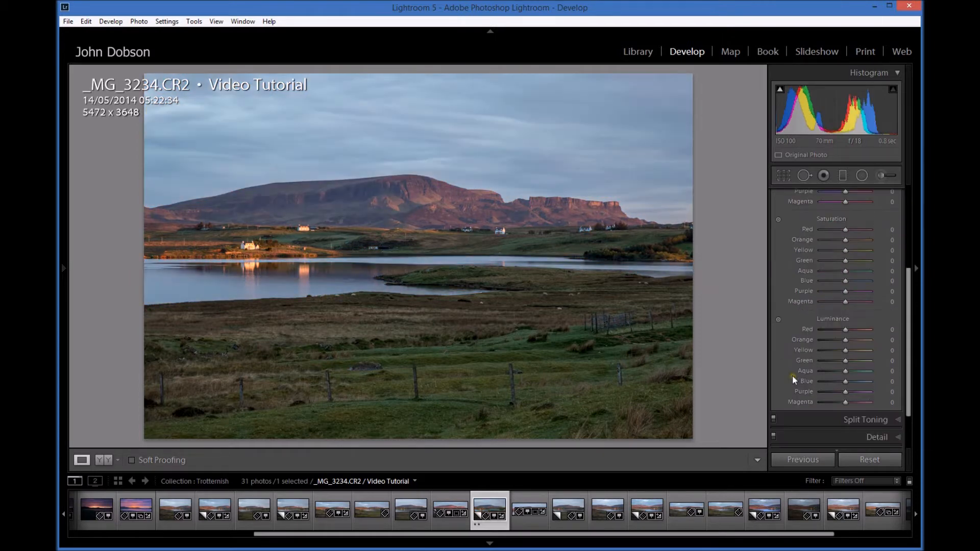
mouse_move(845, 346)
left_mouse_down()
mouse_move(874, 346)
mouse_move(820, 347)
mouse_move(872, 347)
mouse_move(860, 348)
left_mouse_up()
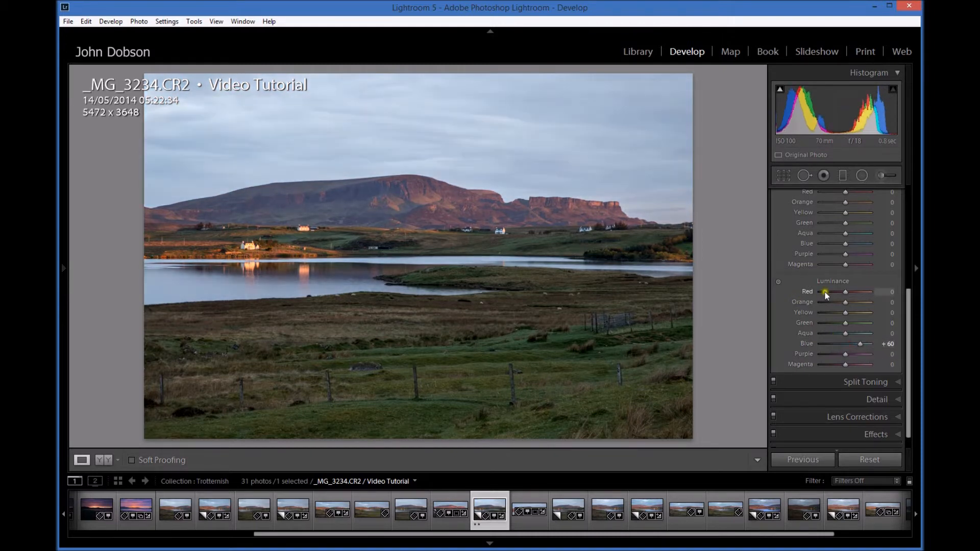
double_click(833, 281)
Use the Hue targeted adjustment on the grass and hillside to set Yellow +7, Green +10, Purple −8 and Magenta −32.
left_click_drag(910, 351, 908, 265)
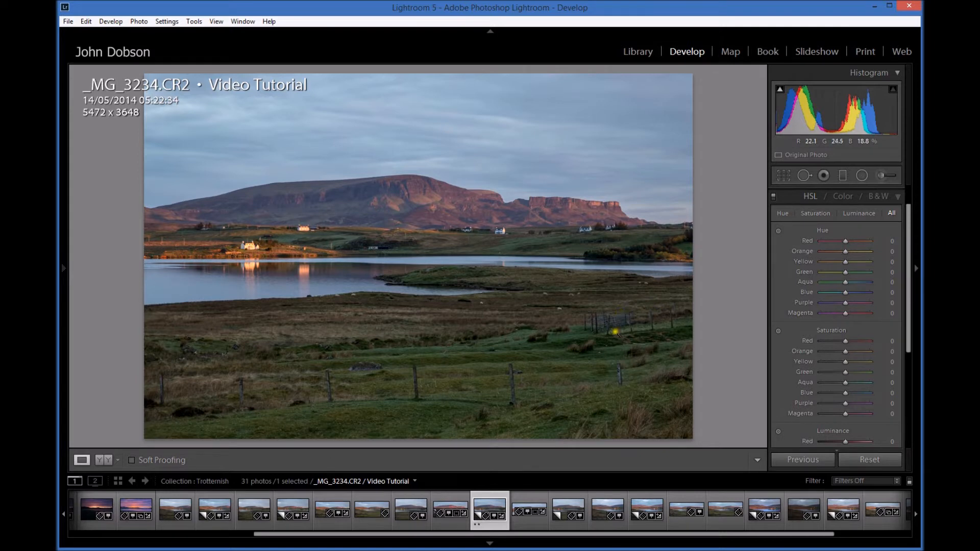
left_click(777, 231)
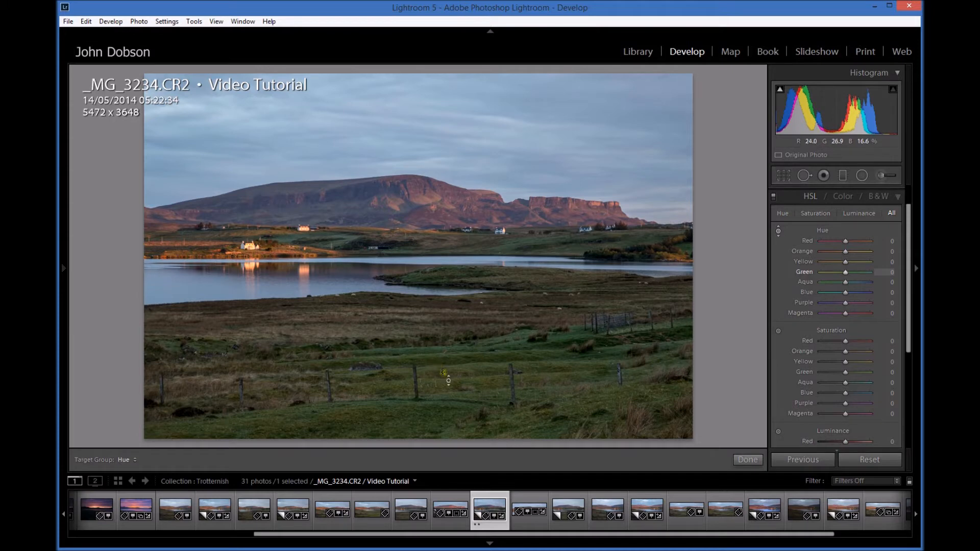
left_click_drag(455, 367, 454, 360)
left_click_drag(455, 359, 455, 360)
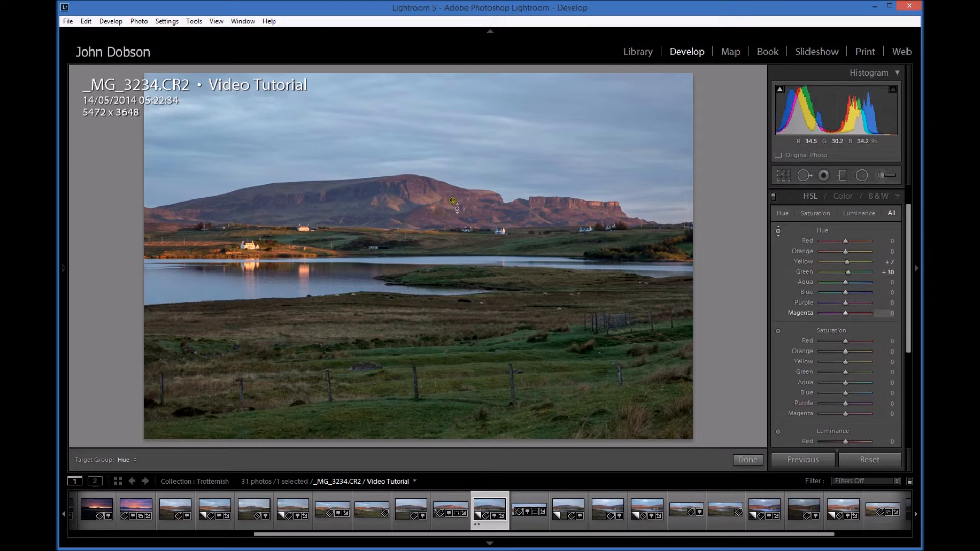
left_click_drag(456, 194, 454, 177)
left_click_drag(454, 177, 459, 217)
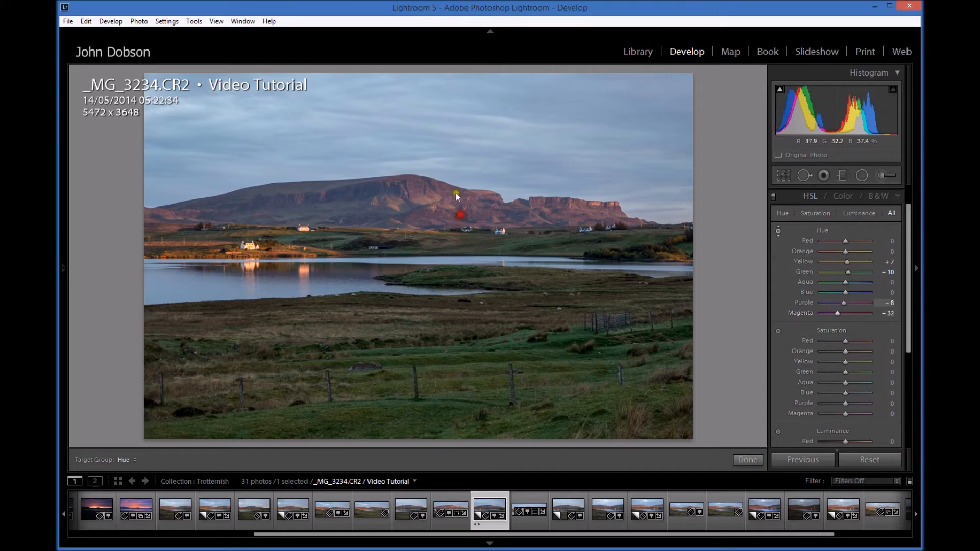
Use the Saturation targeted adjustment on the grass and hillside to set Yellow +8, Green +12, Purple +38, Magenta +35.
left_click(778, 330)
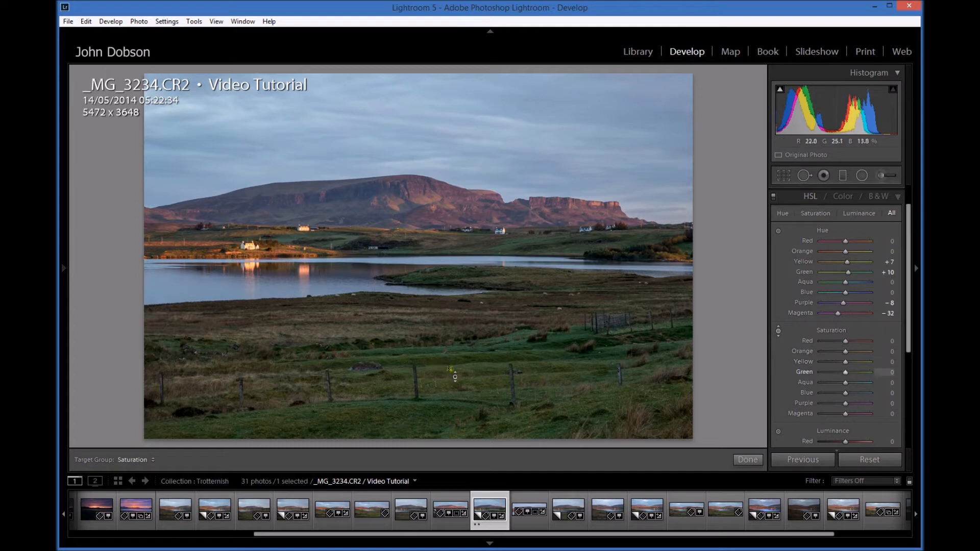
mouse_move(447, 367)
left_mouse_down()
mouse_move(452, 286)
mouse_move(460, 371)
mouse_move(467, 358)
mouse_move(445, 367)
left_mouse_up()
left_click_drag(419, 183, 426, 147)
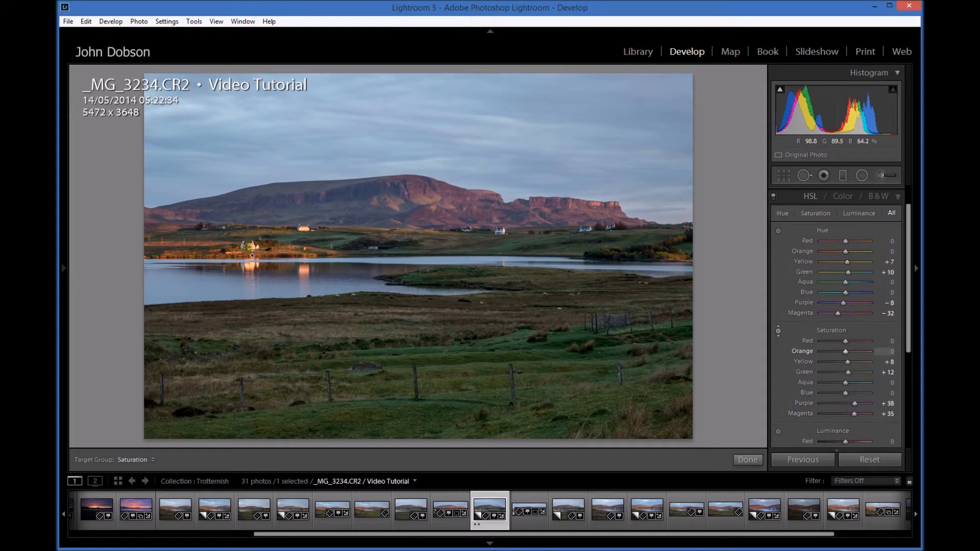
Target the lit houses to raise Orange saturation to +9 and Yellow saturation to +18.
left_click_drag(249, 245, 250, 235)
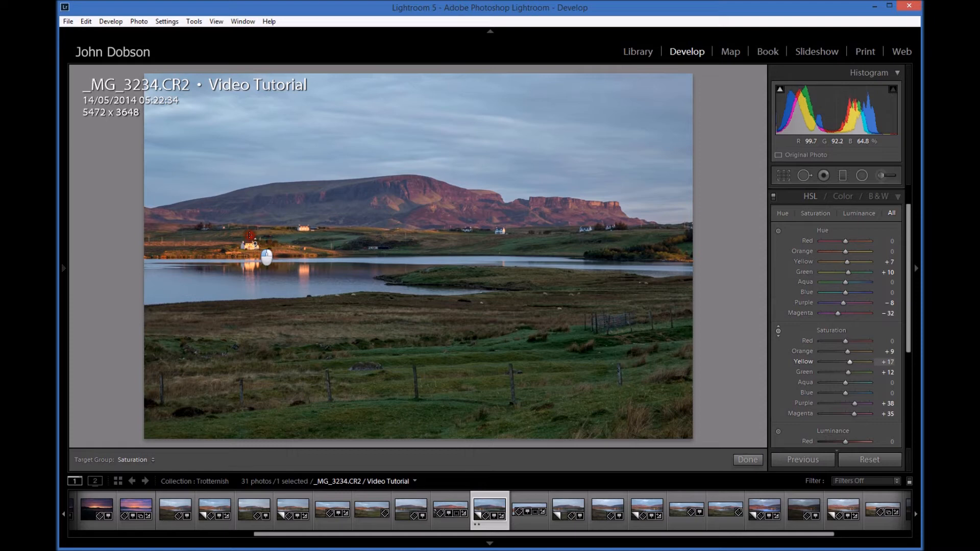
left_click_drag(250, 235, 250, 235)
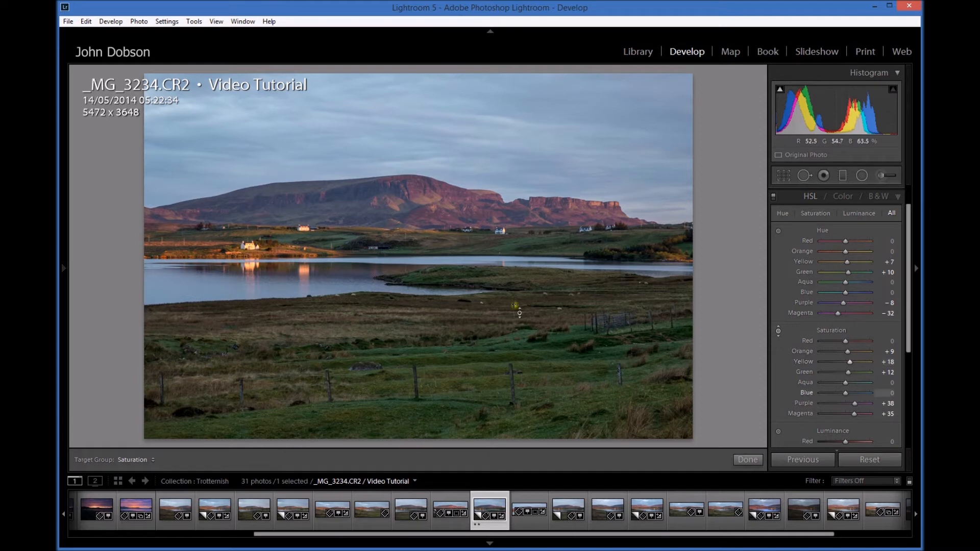
Brighten the hillside with the Luminance targeted adjustment, setting Purple to +27 and Magenta to +11.
left_click_drag(908, 301, 908, 389)
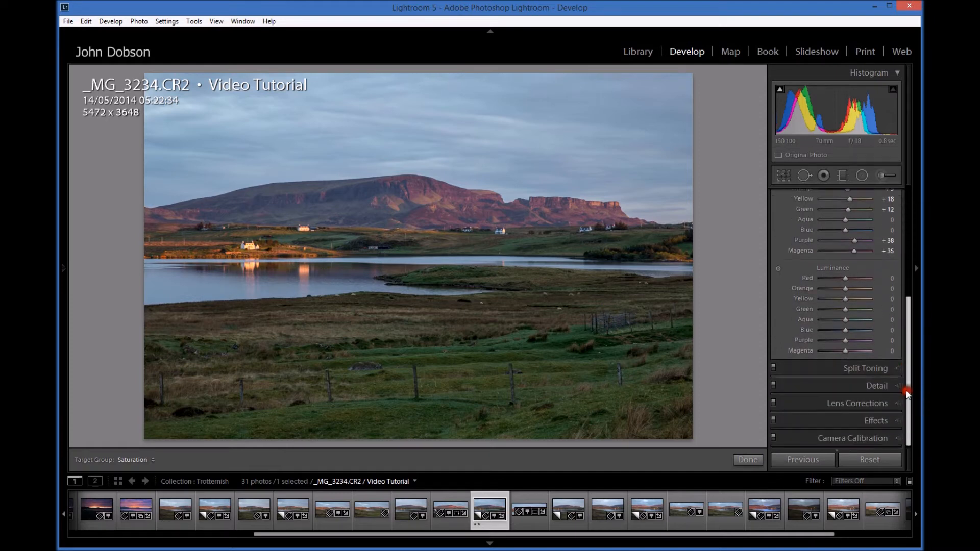
left_click(781, 269)
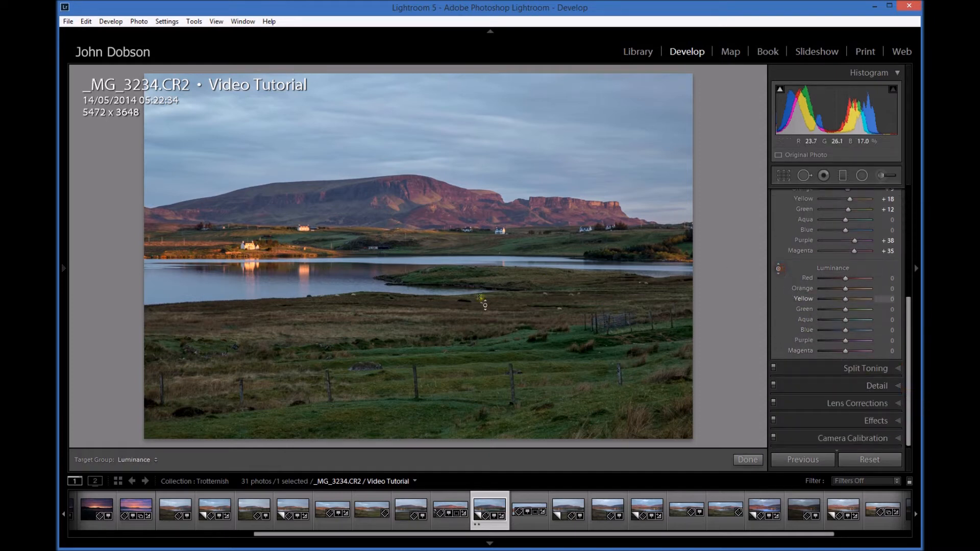
left_click_drag(424, 212, 426, 195)
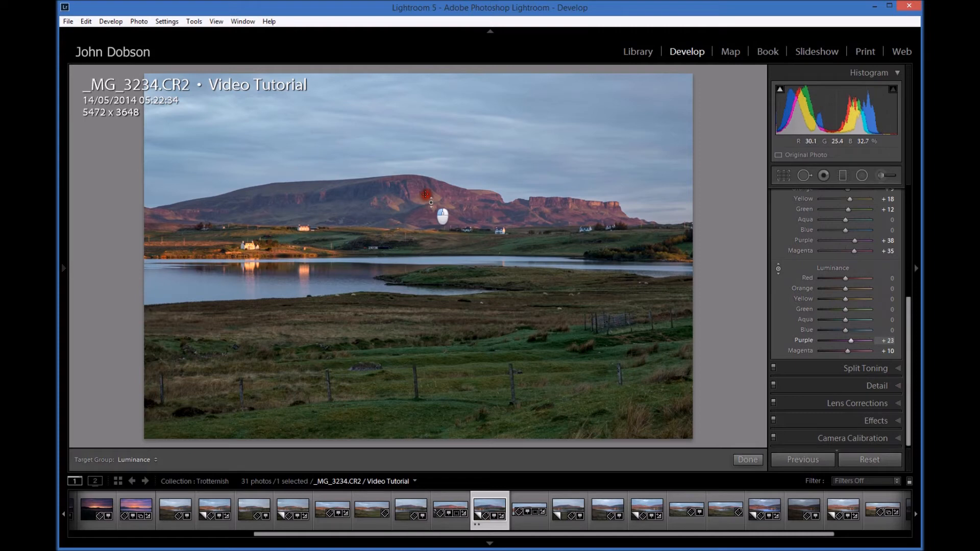
left_click_drag(426, 195, 426, 193)
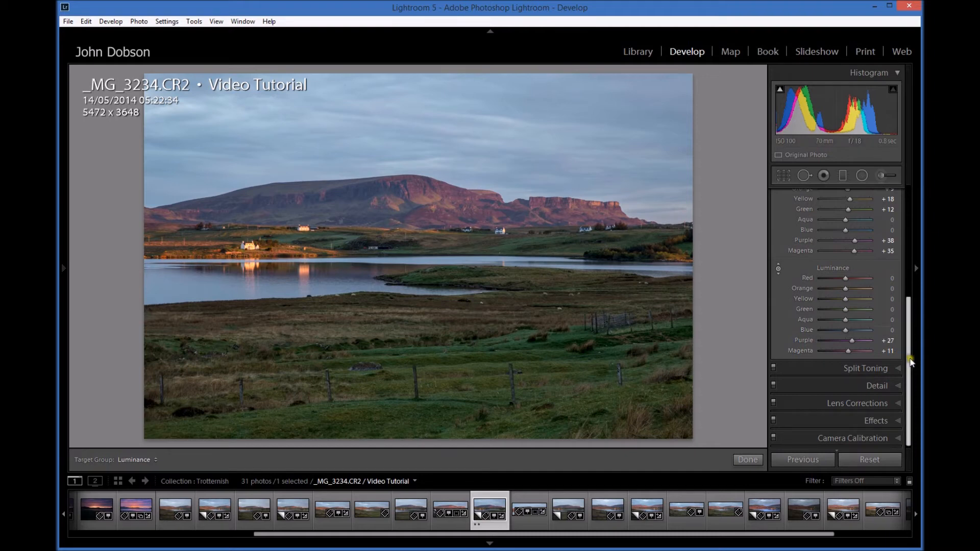
Try adjusting Red hue and saturation in the Color section, then reset the Red sliders.
scroll(904, 249, "up", 6)
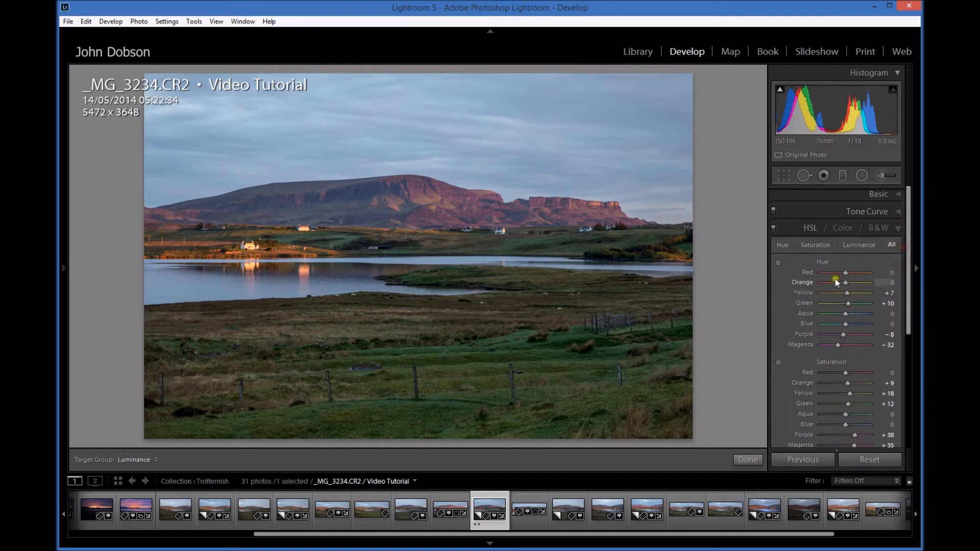
left_click(845, 227)
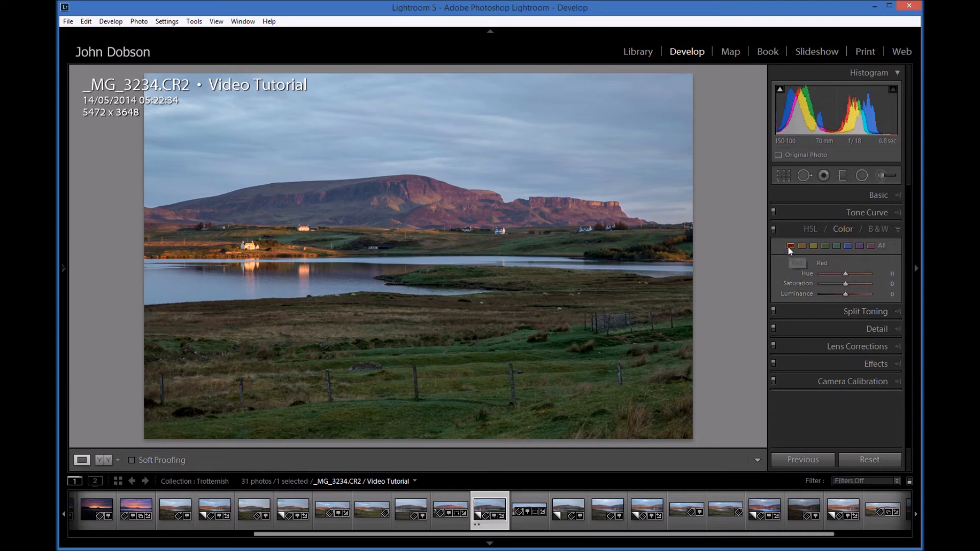
mouse_move(844, 272)
left_mouse_down()
mouse_move(818, 274)
mouse_move(870, 274)
mouse_move(847, 277)
left_mouse_up()
double_click(801, 271)
left_click_drag(844, 284, 887, 285)
left_click_drag(870, 283, 855, 296)
double_click(804, 283)
double_click(817, 266)
Convert to B&W and target the grass with the mix adjustment, setting Yellow +41 and Green +44.
left_click(878, 229)
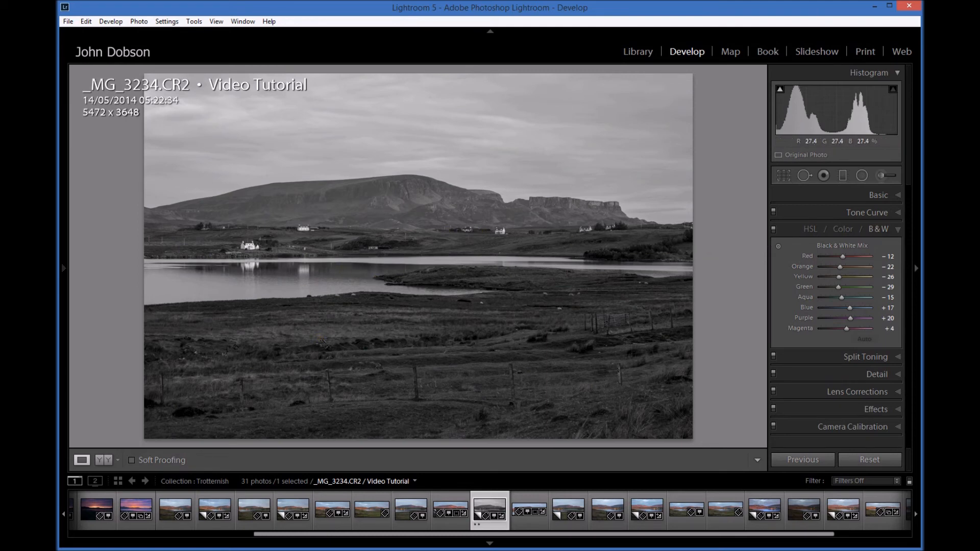
left_click(779, 247)
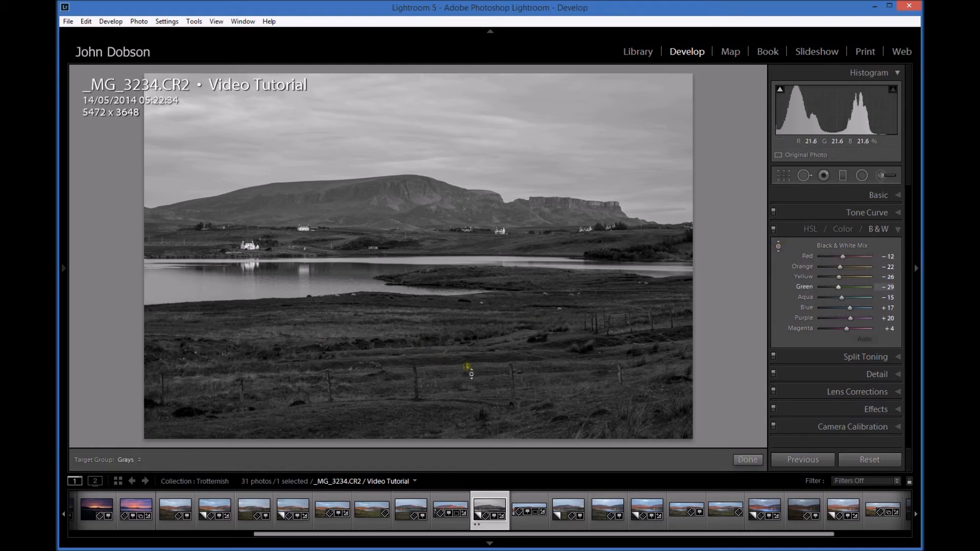
mouse_move(466, 366)
left_mouse_down()
mouse_move(454, 238)
mouse_move(469, 400)
mouse_move(460, 271)
mouse_move(466, 366)
left_mouse_up()
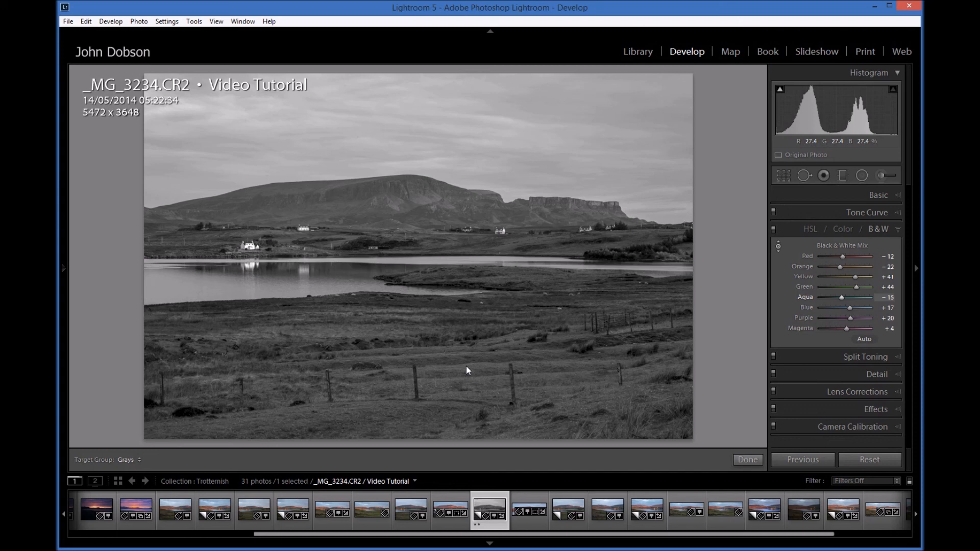
Target the sky and hillside to set Aqua −21, Blue −46, Purple +65 and Magenta +40 in the B&W mix.
mouse_move(387, 134)
left_mouse_down()
mouse_move(391, 168)
mouse_move(387, 153)
left_mouse_up()
left_click_drag(411, 188, 408, 139)
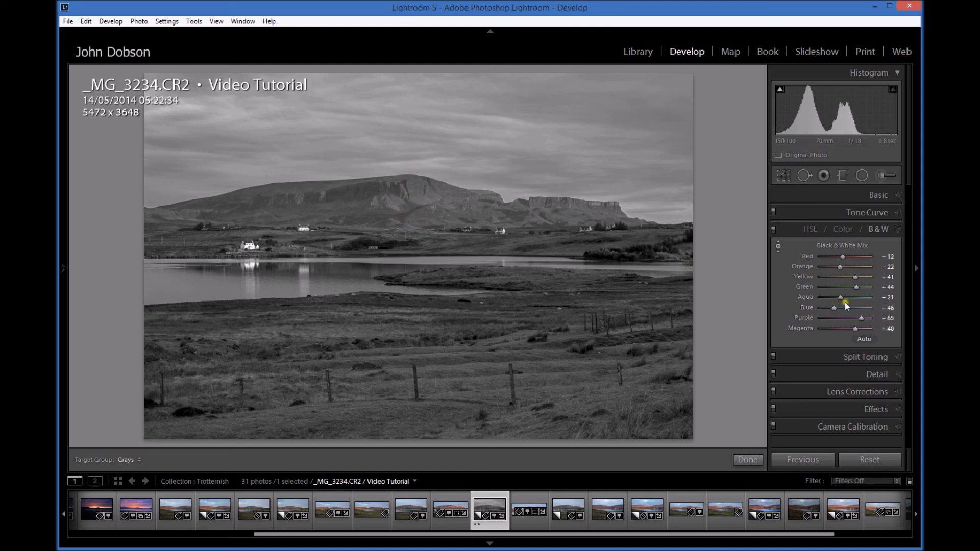
Switch back to the colour HSL view and review the adjusted hue, saturation and luminance sliders.
left_click(810, 230)
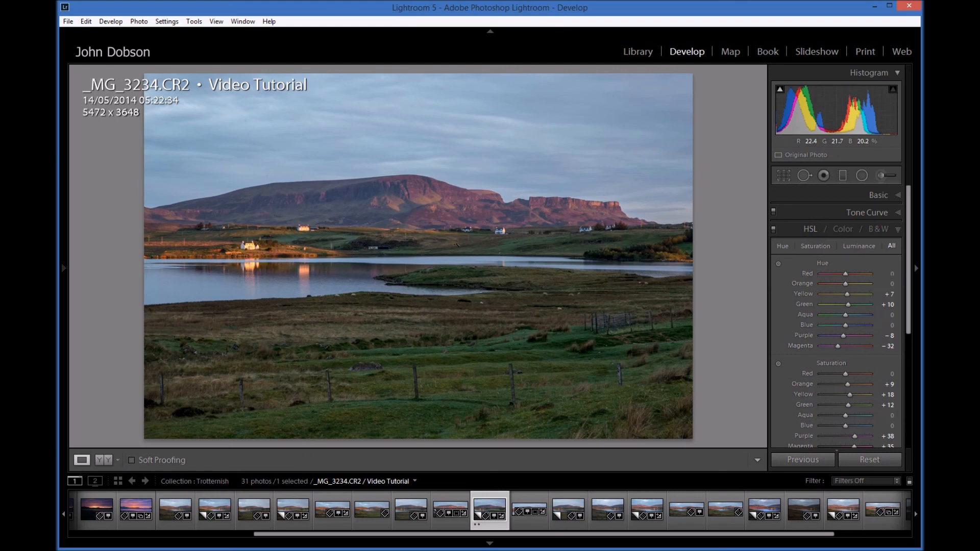
left_click_drag(910, 267, 910, 344)
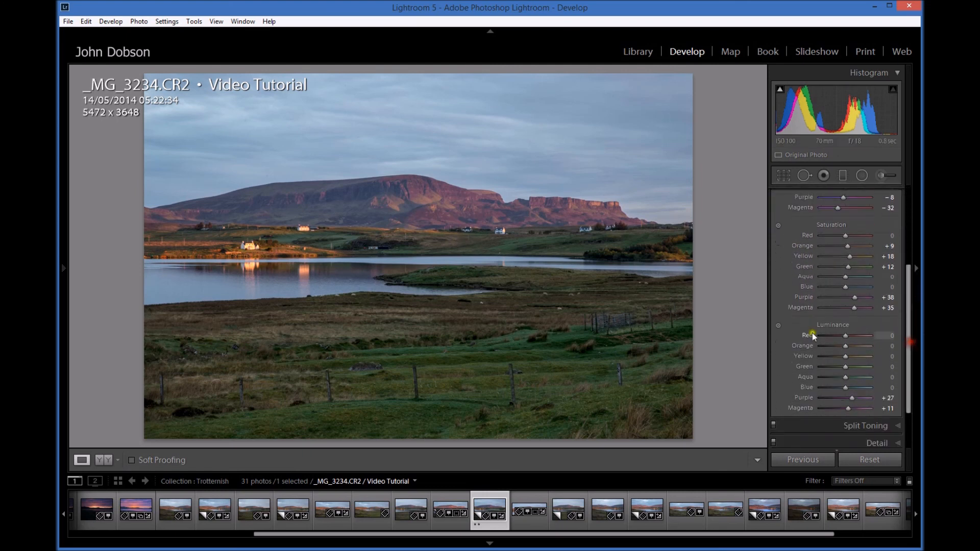